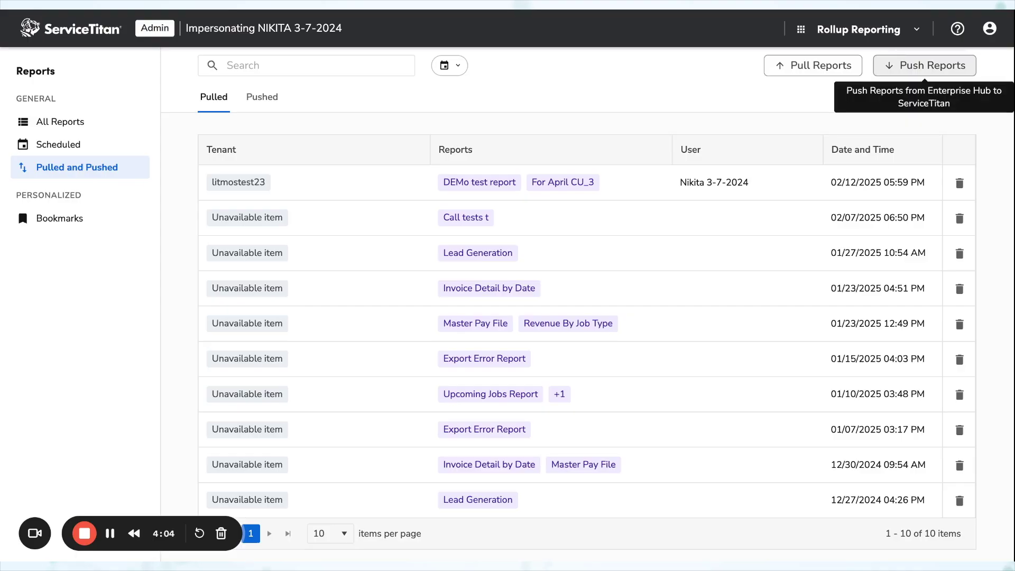
# Step: Select Deposit Detail alongside the other three reports and pull all four into Enterprise Hub
pyautogui.click(297, 355)
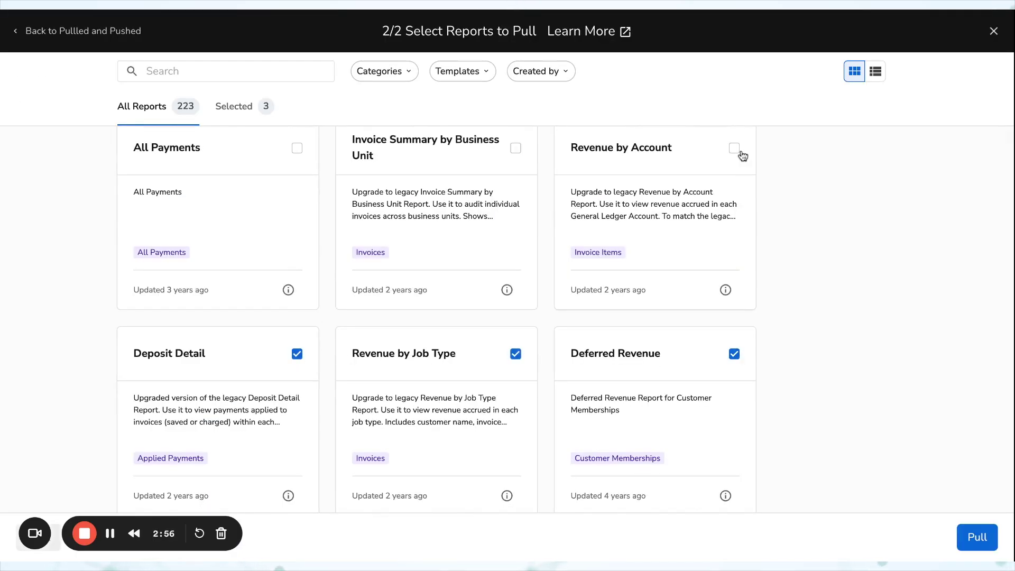
pyautogui.click(971, 538)
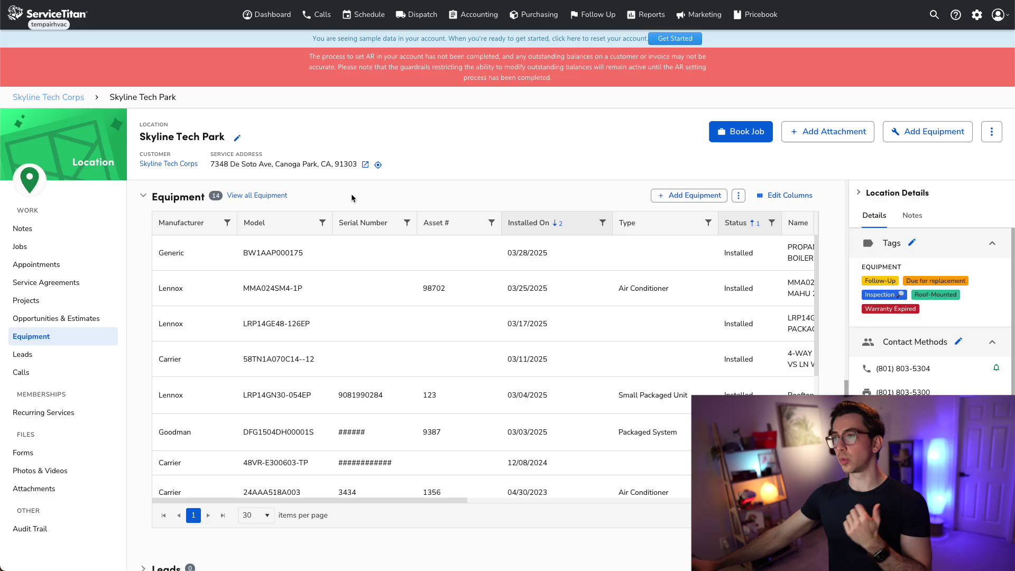
# Step: Scroll the location page's Equipment section and choose View all Equipment
pyautogui.scroll(-1, 351, 198)
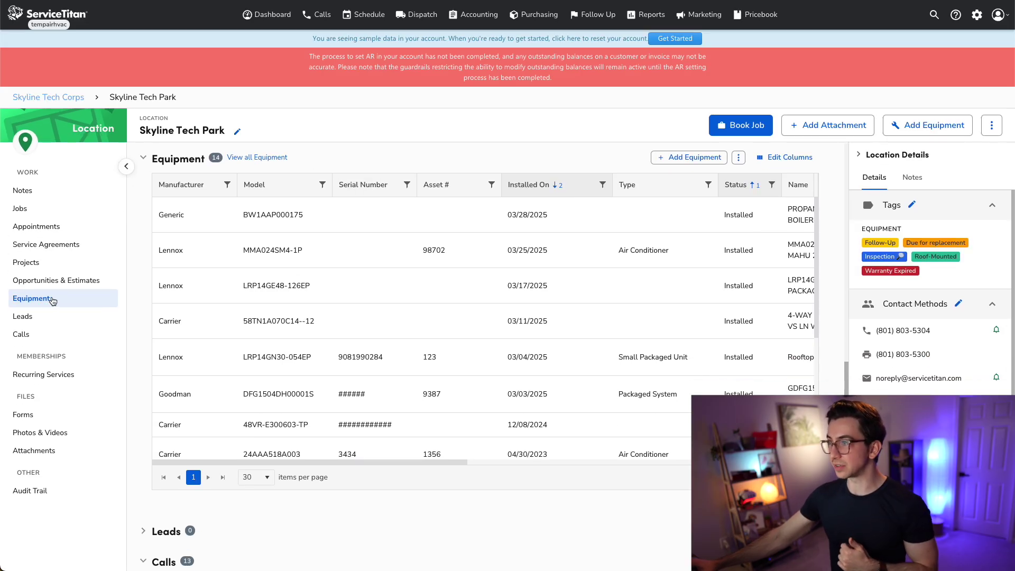
pyautogui.hscroll(3, 373, 288)
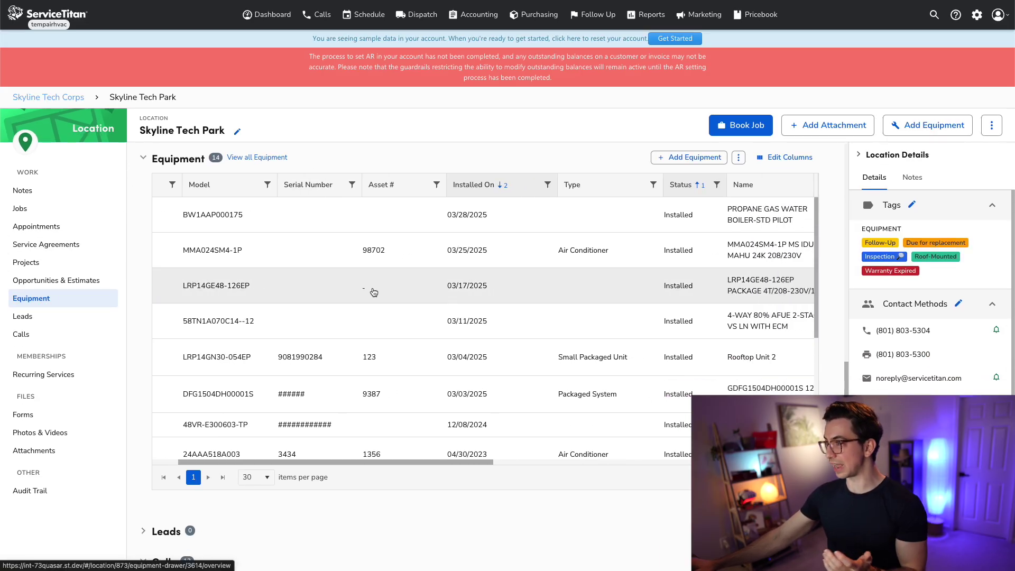
pyautogui.hscroll(-3, 349, 282)
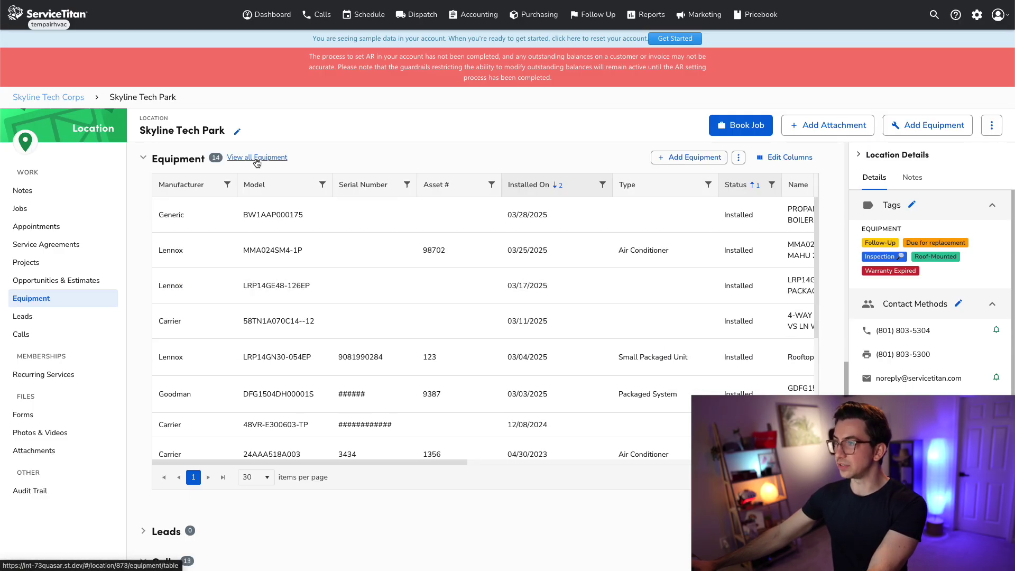
pyautogui.click(256, 157)
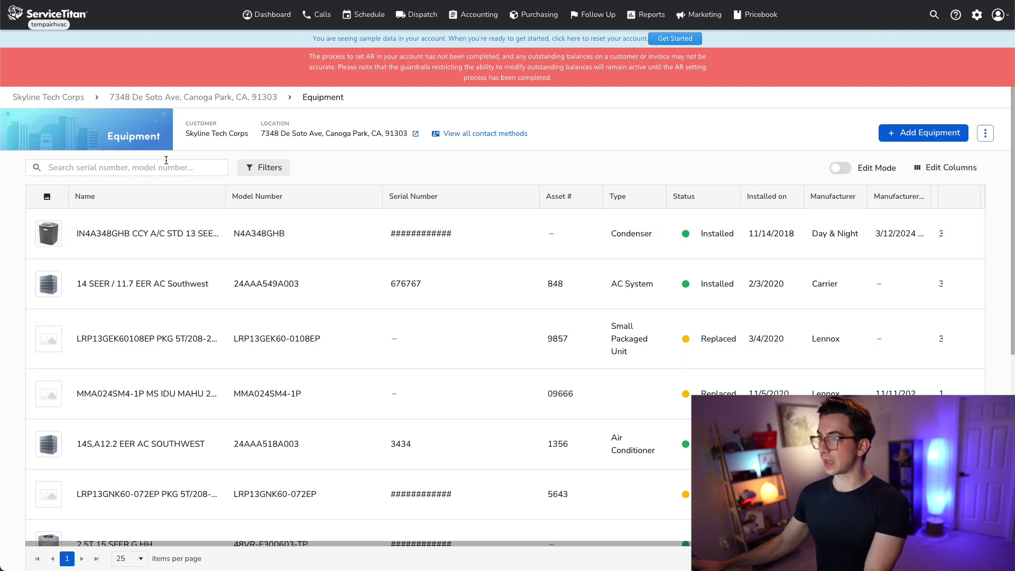
# Step: Open Rooftop Unit 2 and review its Documents, History and Service Agreement tabs
pyautogui.click(270, 168)
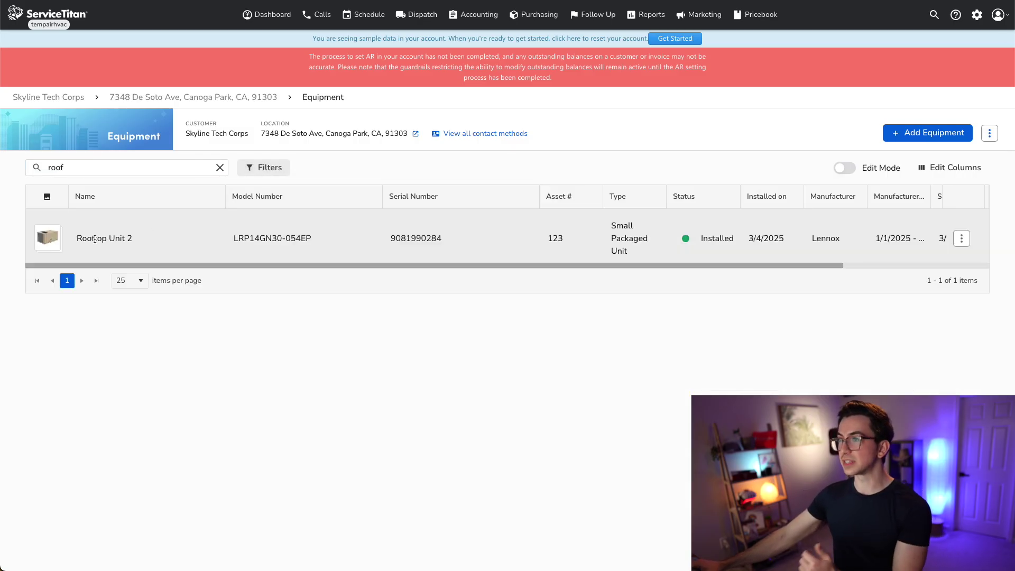
pyautogui.click(108, 240)
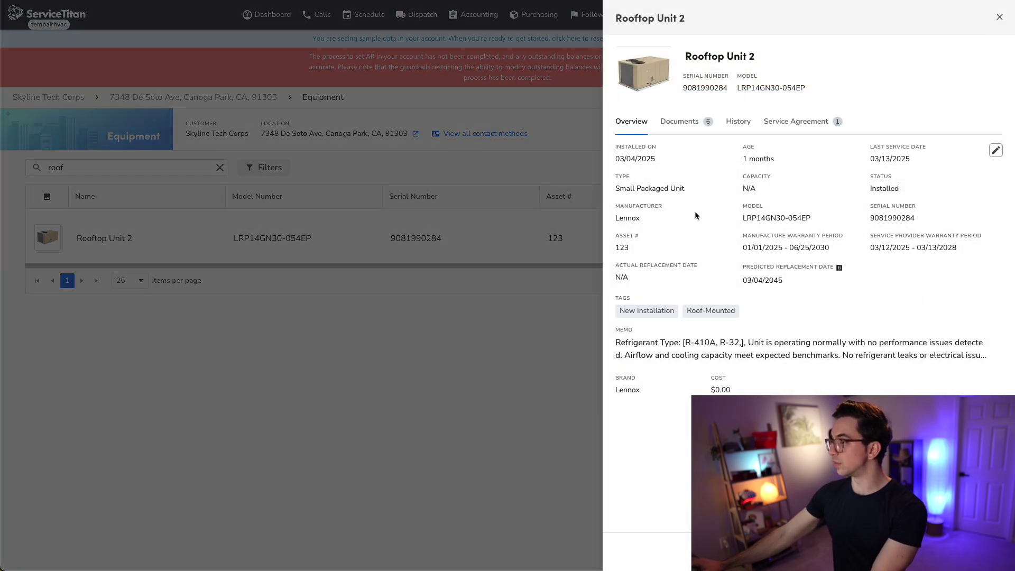
pyautogui.click(674, 129)
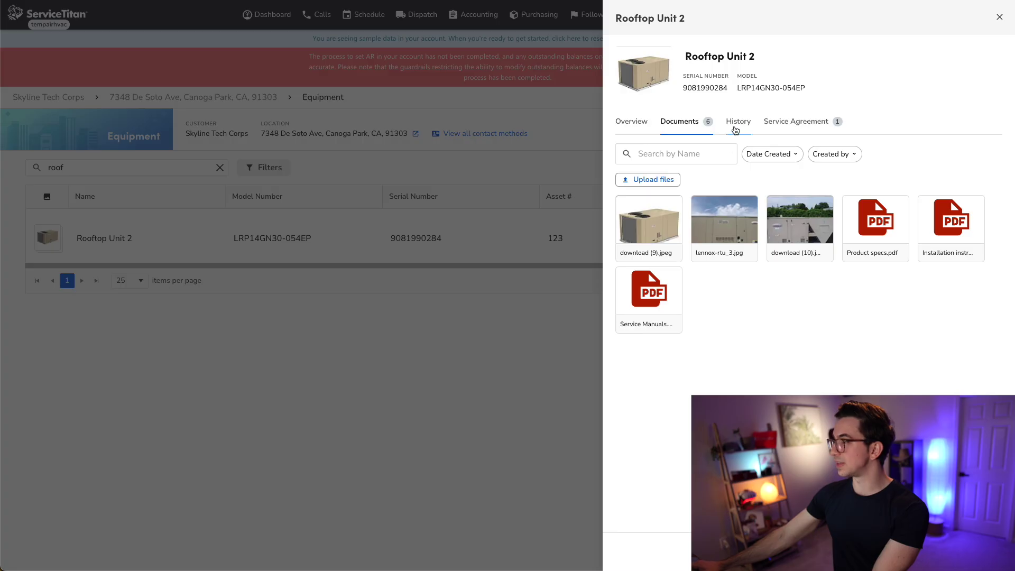
pyautogui.click(737, 122)
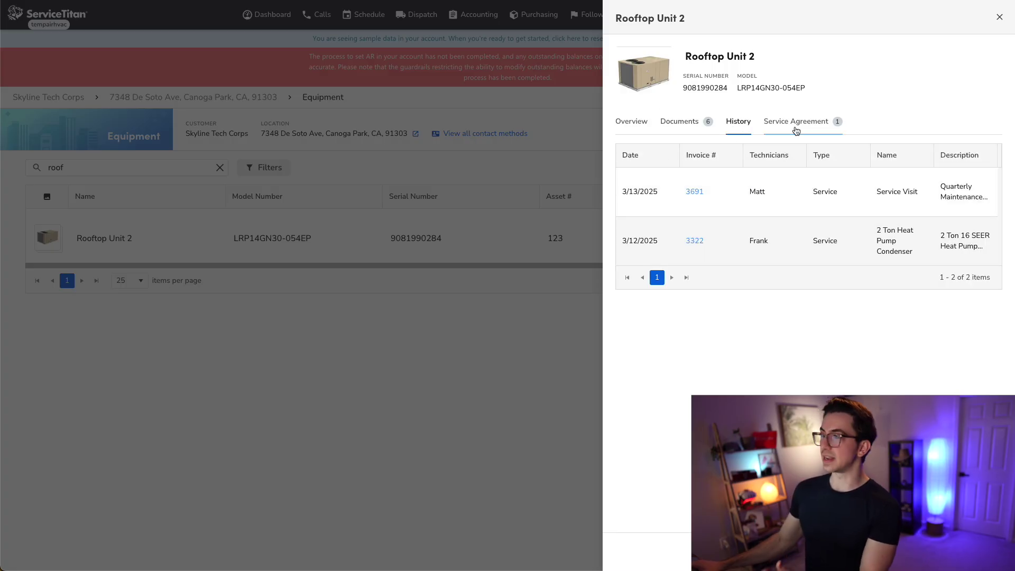
pyautogui.click(796, 124)
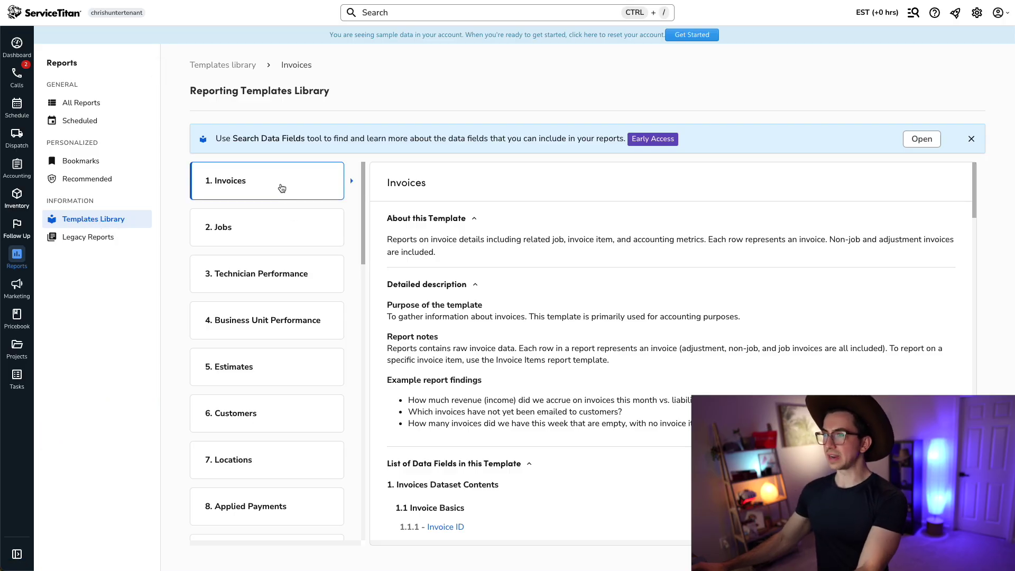
# Step: Scroll the Invoices data fields to read the Project Number details, then open Search Data Fields
pyautogui.scroll(-18, 288, 249)
pyautogui.scroll(9, 289, 250)
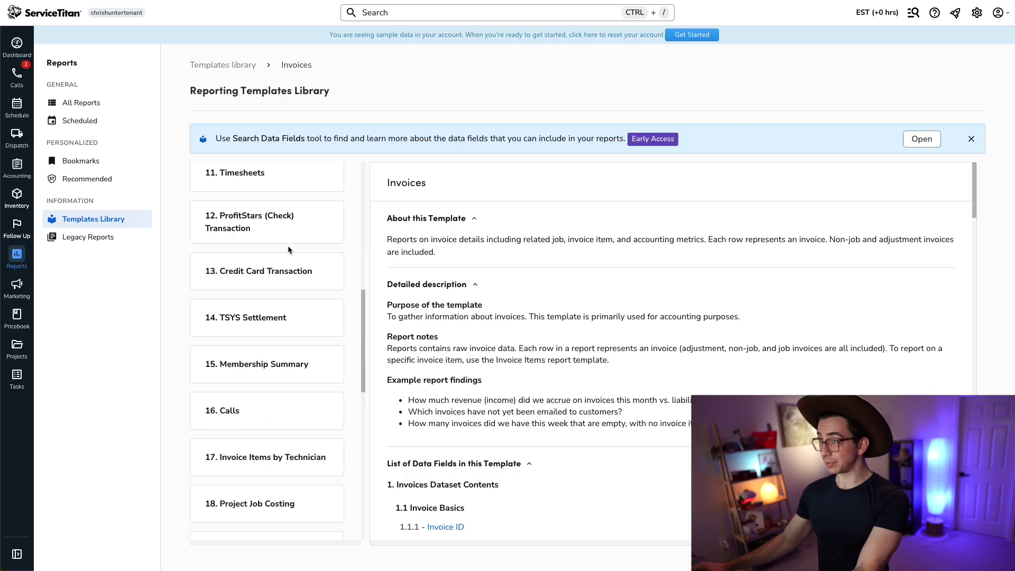
pyautogui.scroll(-1, 387, 306)
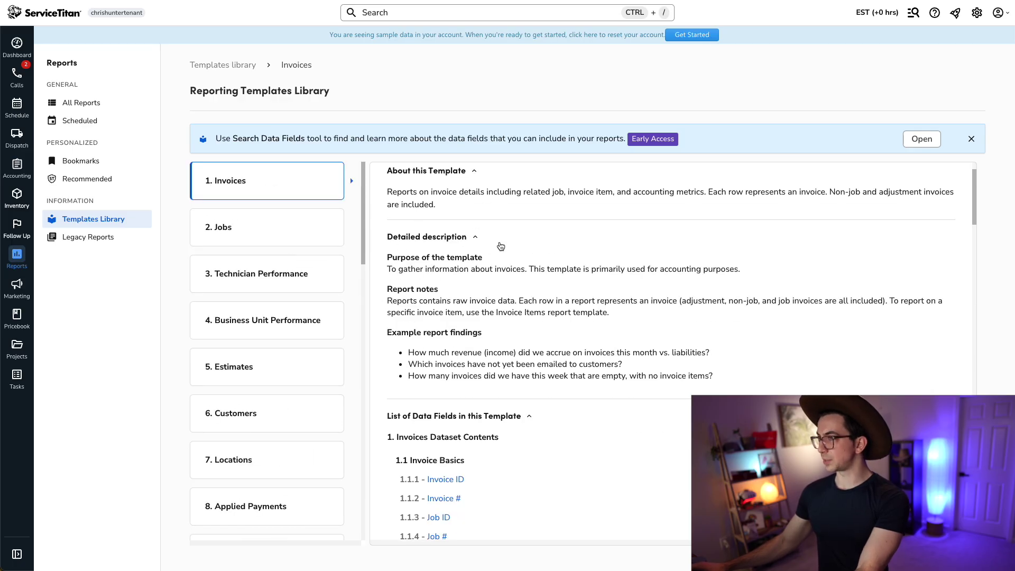
pyautogui.scroll(-4, 430, 389)
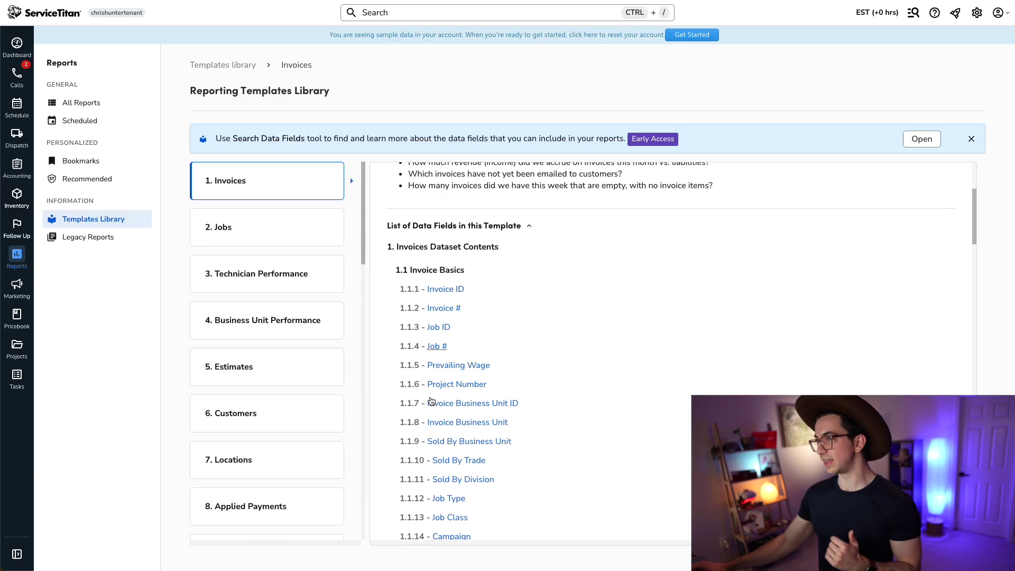
pyautogui.scroll(-4, 451, 358)
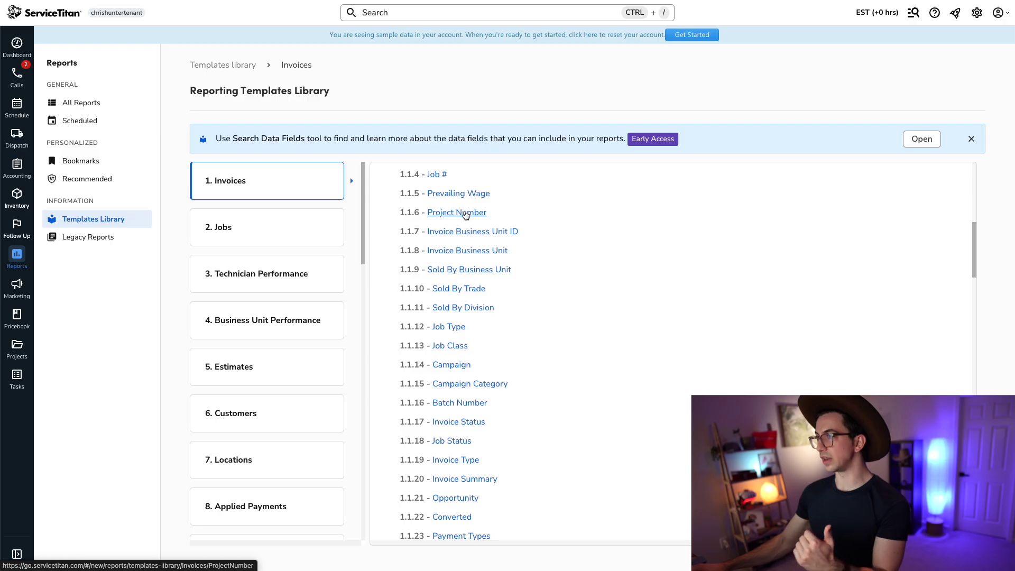
pyautogui.click(465, 213)
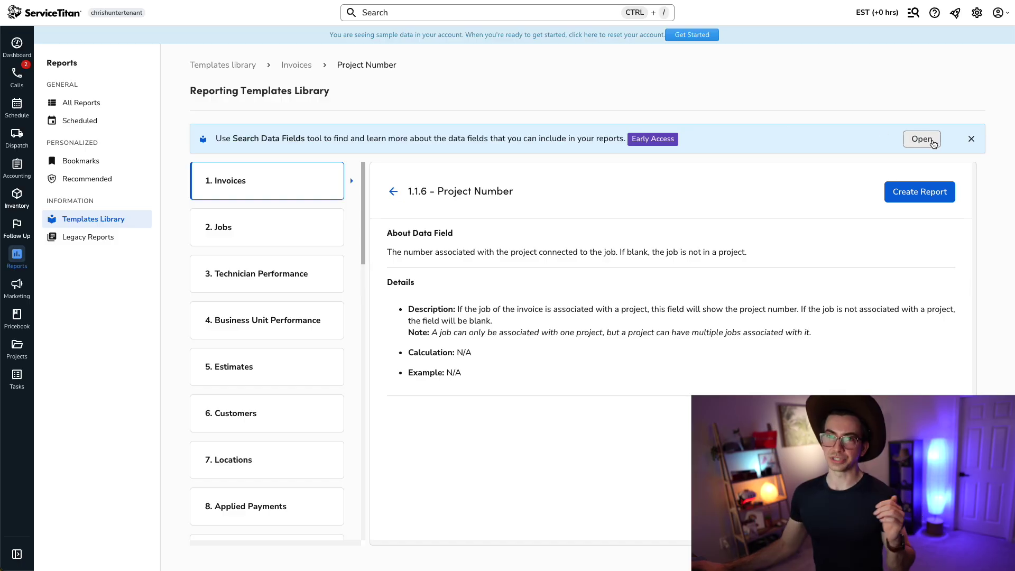
pyautogui.click(922, 139)
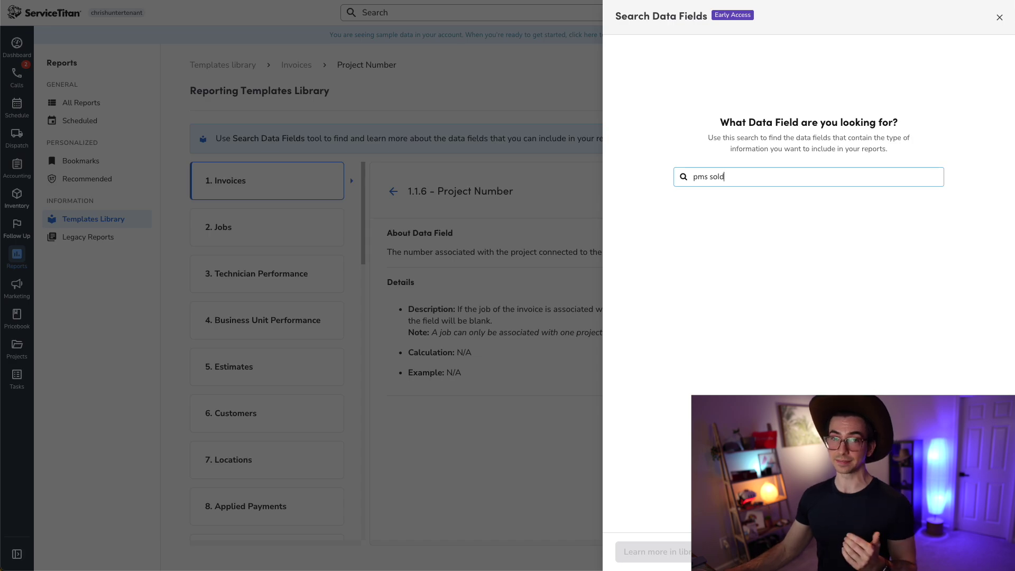
# Step: Search data fields for 'pms sold' and select the Memberships Sold result
pyautogui.press('Return')
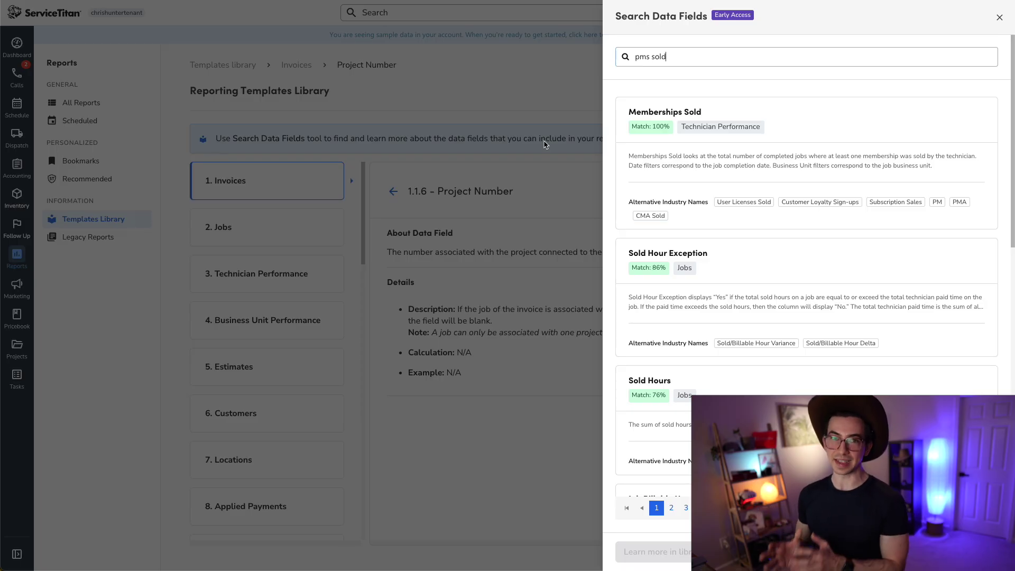
pyautogui.click(800, 189)
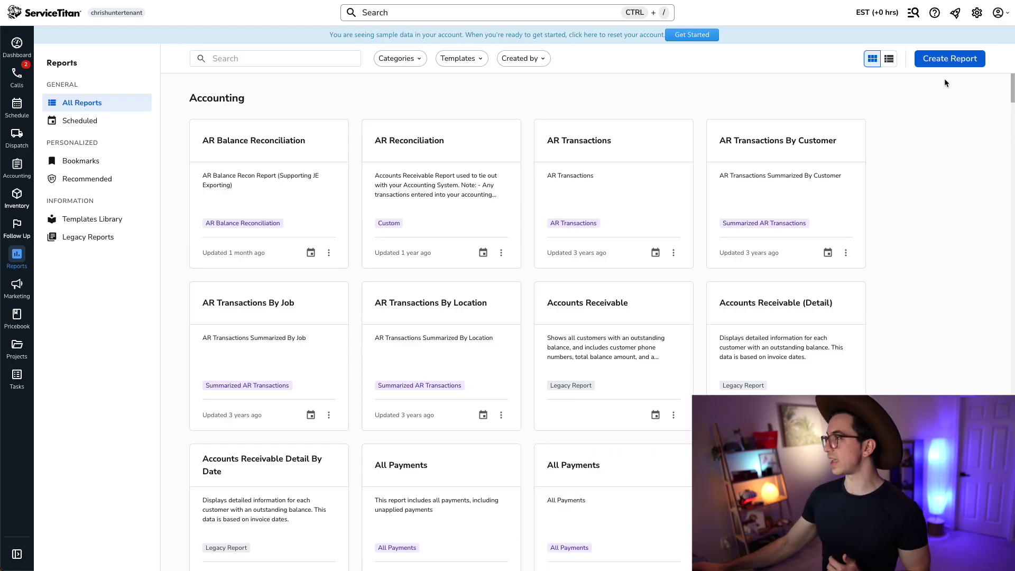
# Step: Begin a new report with Create Report and open the Search Data Fields side panel
pyautogui.click(946, 62)
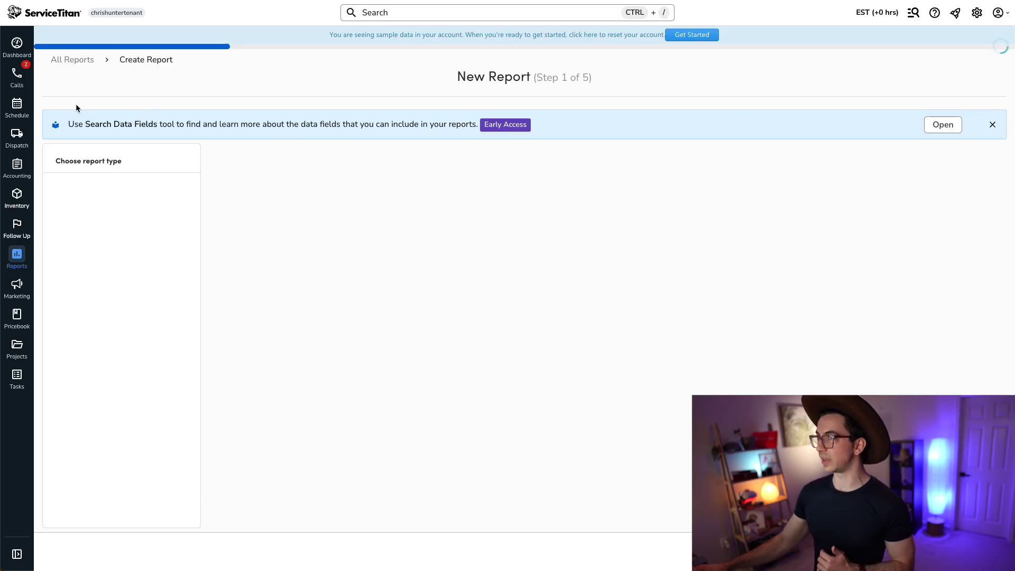
pyautogui.click(943, 125)
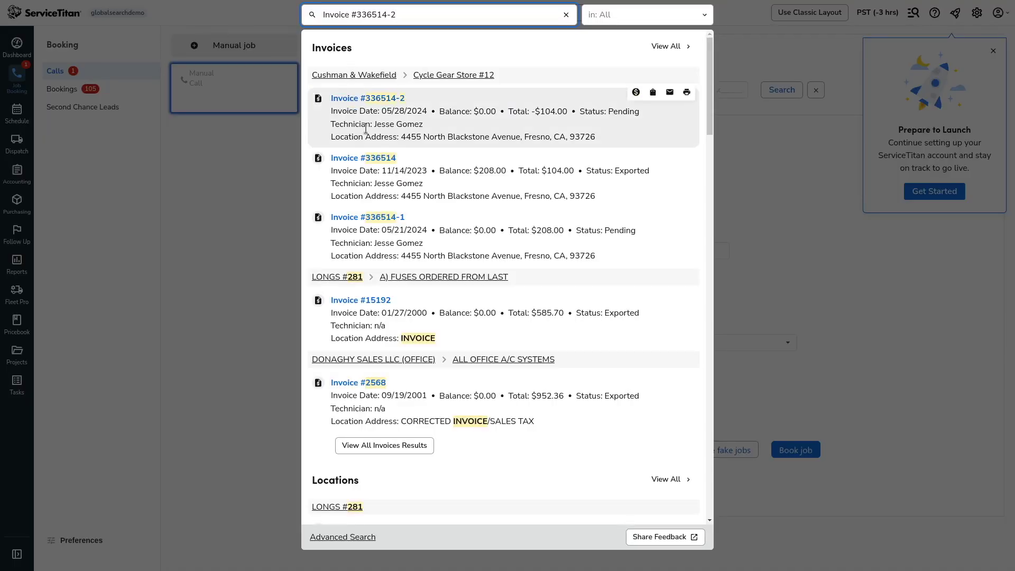
# Step: Choose Collect and Apply Payments on the first invoice in the global search results
pyautogui.click(635, 92)
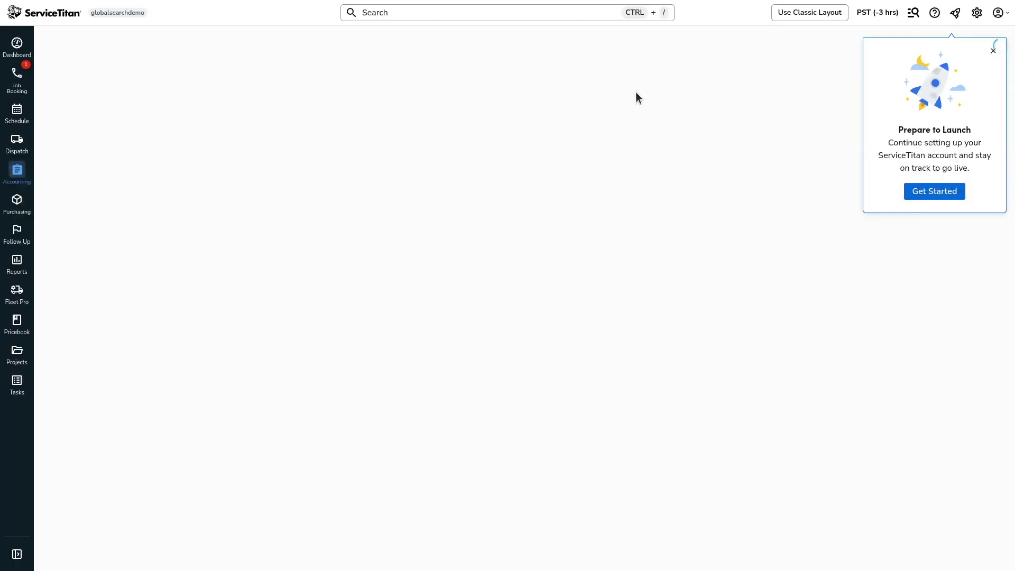
# Step: Scroll down the New Report Step 1 list of report types
pyautogui.scroll(-3, 635, 92)
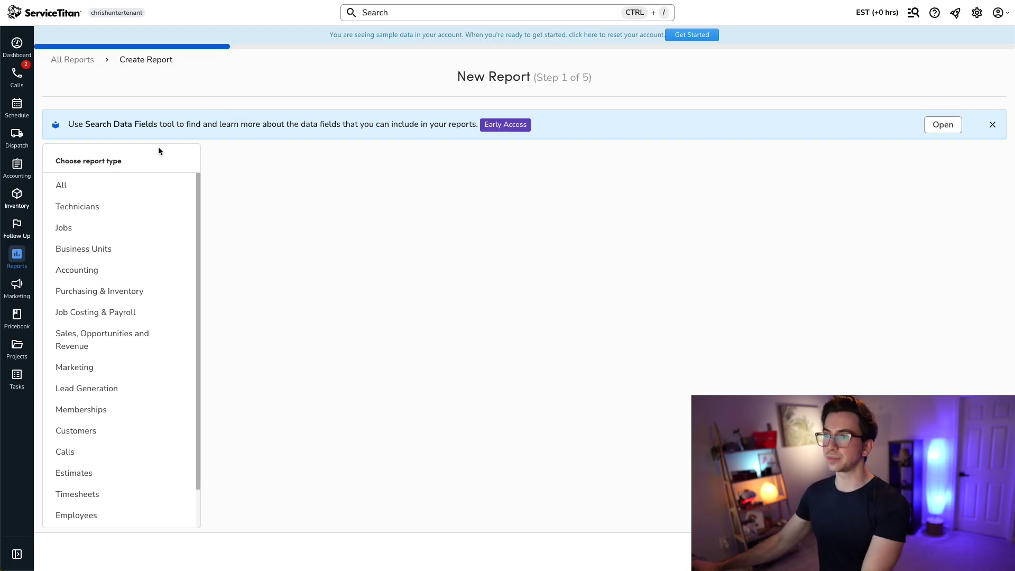
pyautogui.moveTo(22, 206)
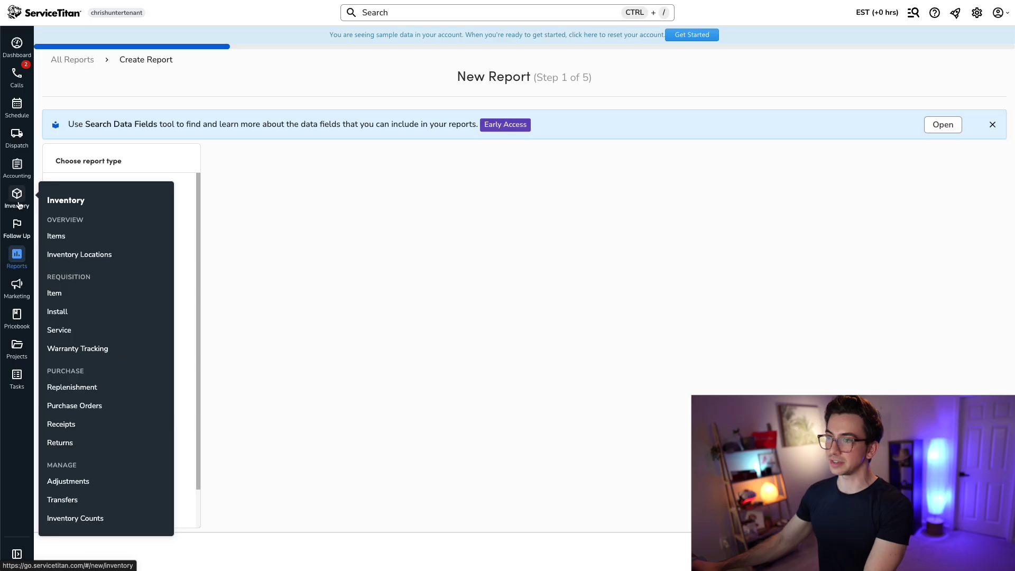
pyautogui.moveTo(16, 235)
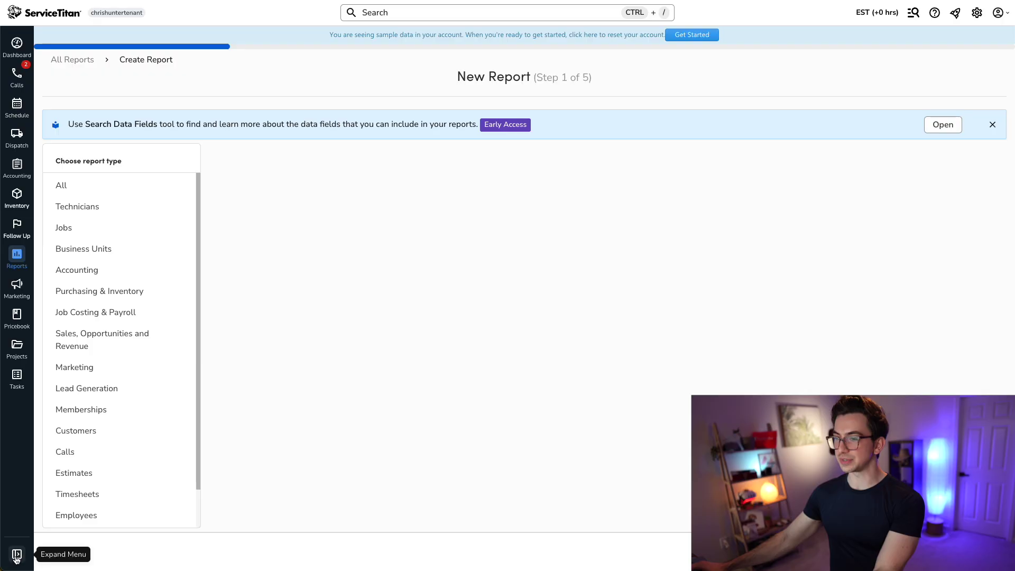
pyautogui.click(17, 555)
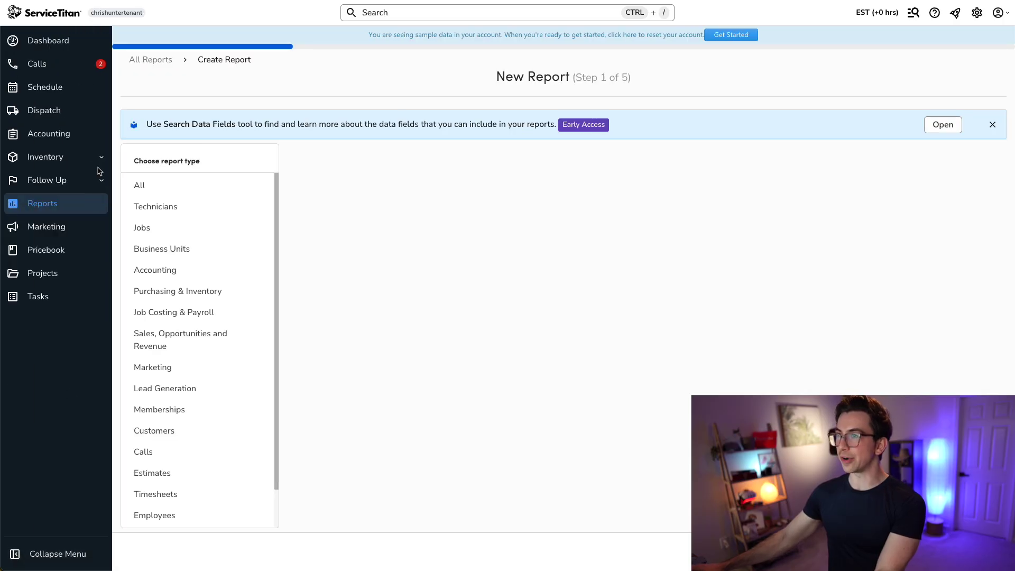
pyautogui.click(102, 158)
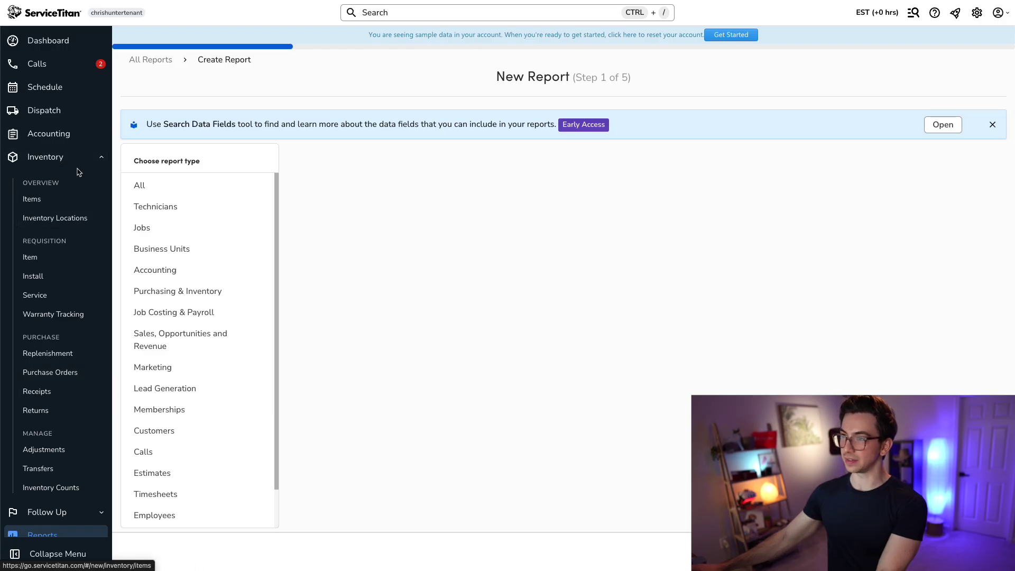
pyautogui.click(103, 159)
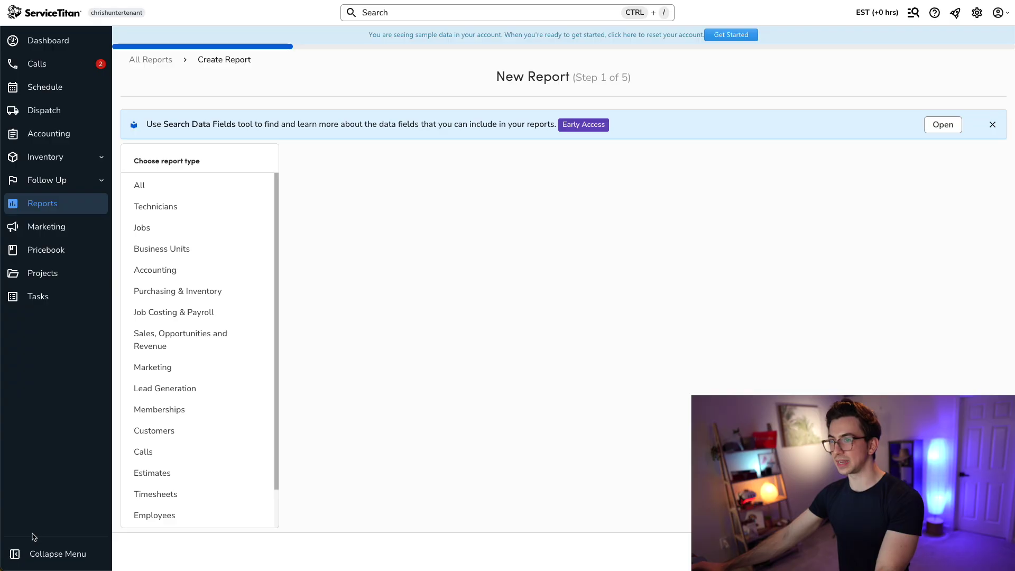
pyautogui.click(36, 556)
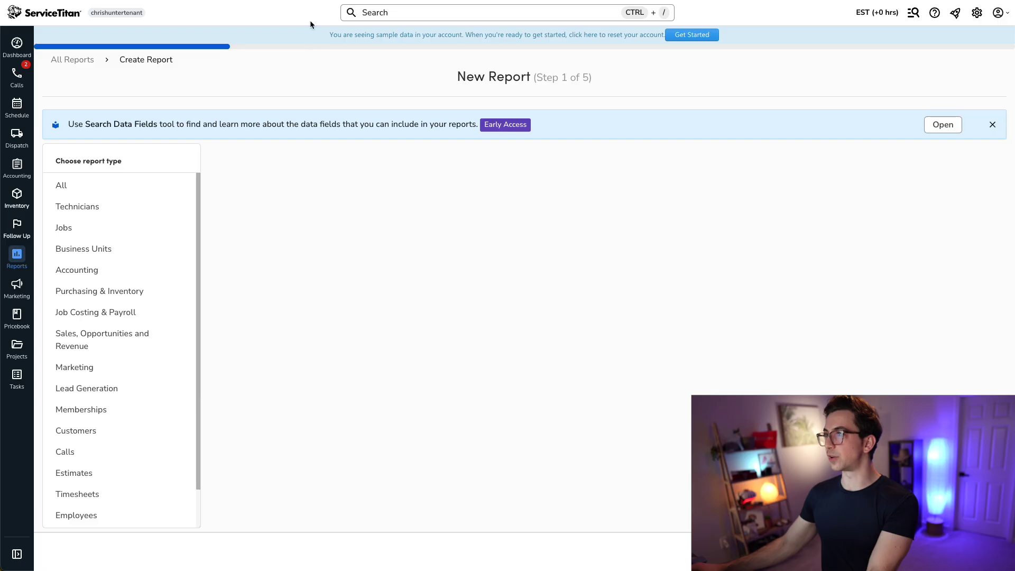
# Step: Bring up the top global search bar, then dismiss it with Escape
pyautogui.click(443, 12)
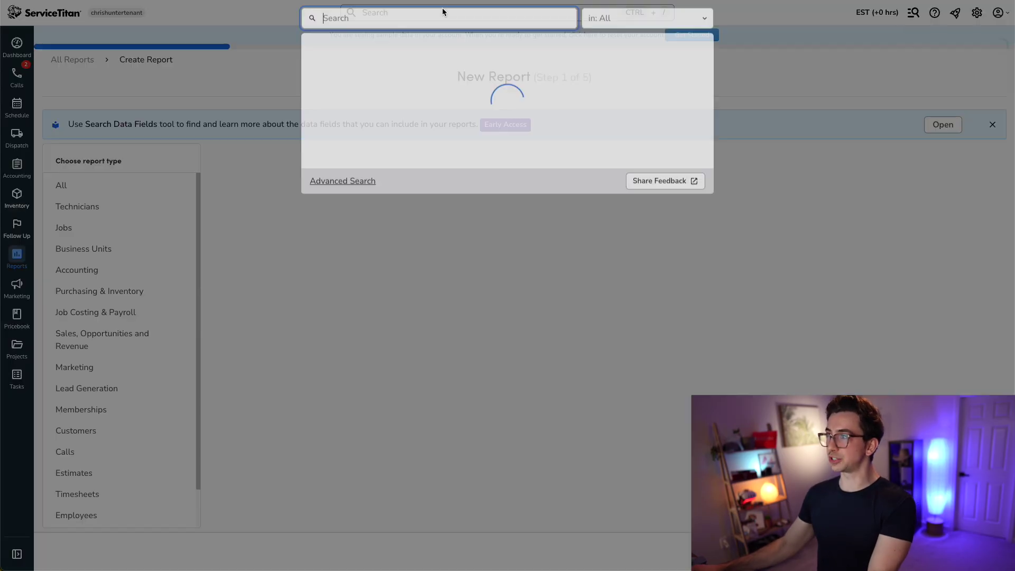
pyautogui.press('Escape')
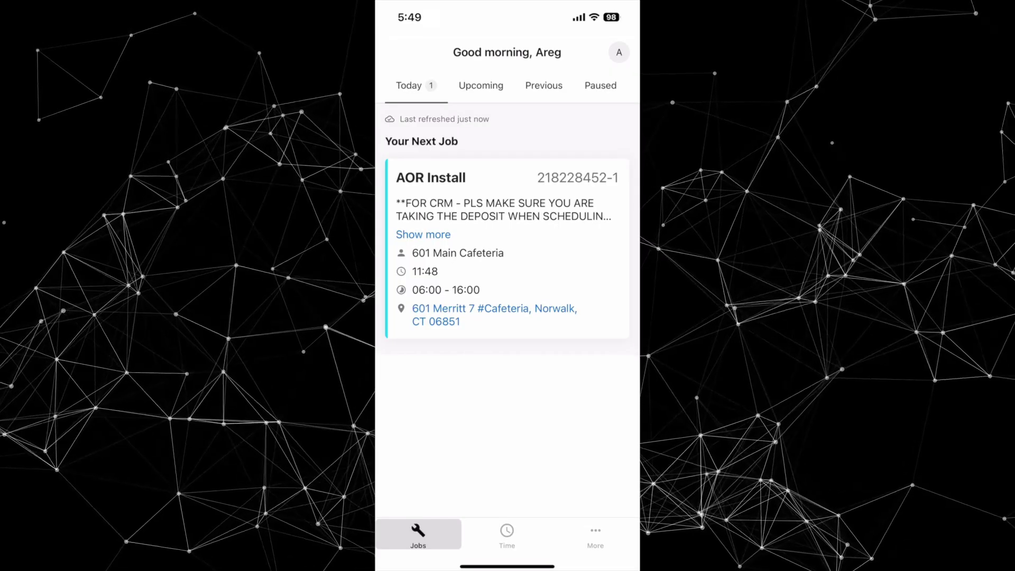
# Step: Open the AOR Install job from Today's list to view its scheduled details
pyautogui.click(507, 249)
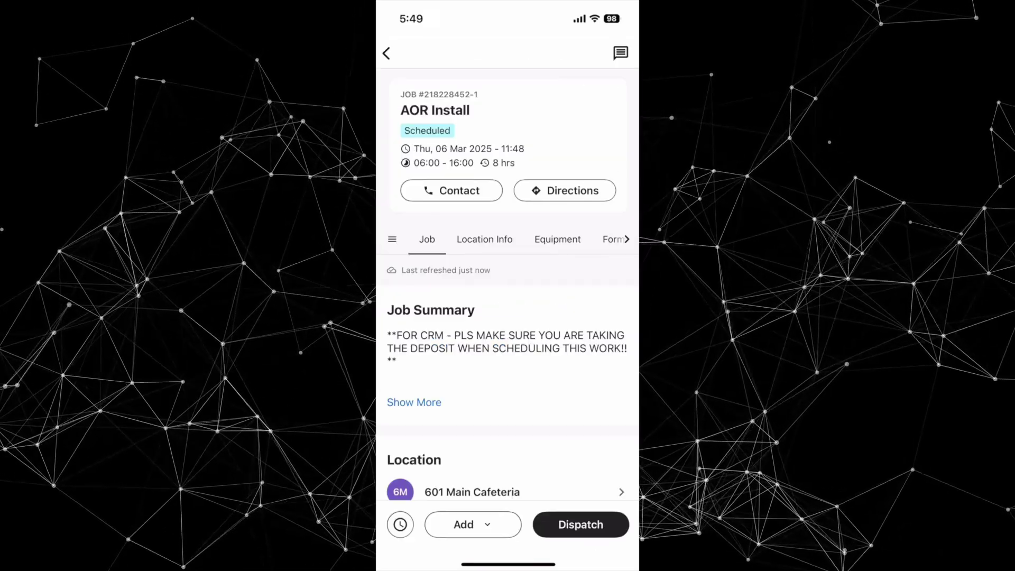